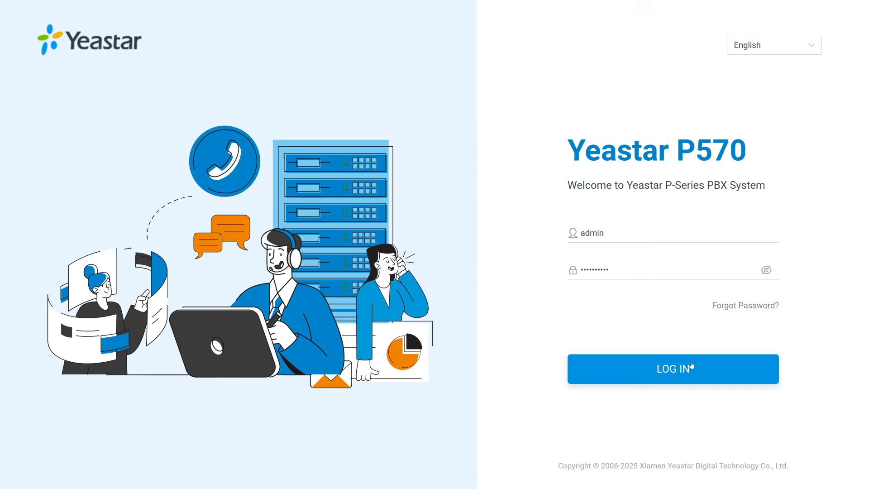
- Log in to the PBX as admin and start adding a new call flow in the Call Flow Designer
click(693, 368)
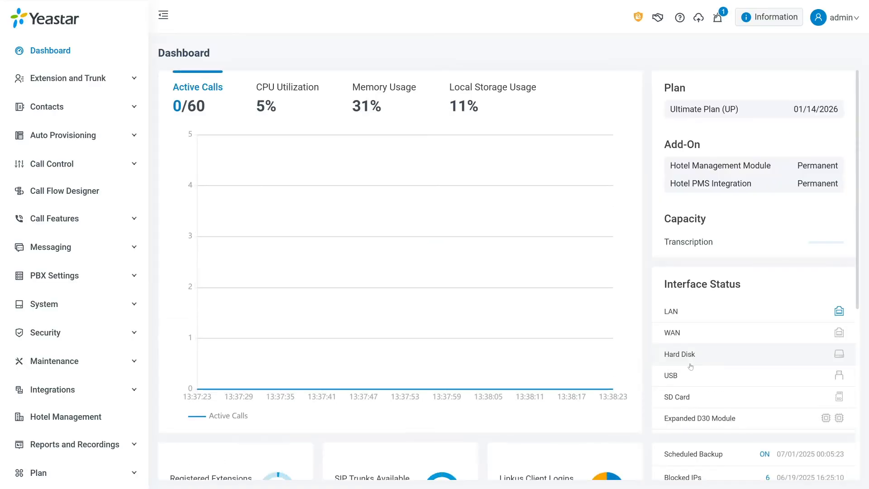
click(110, 195)
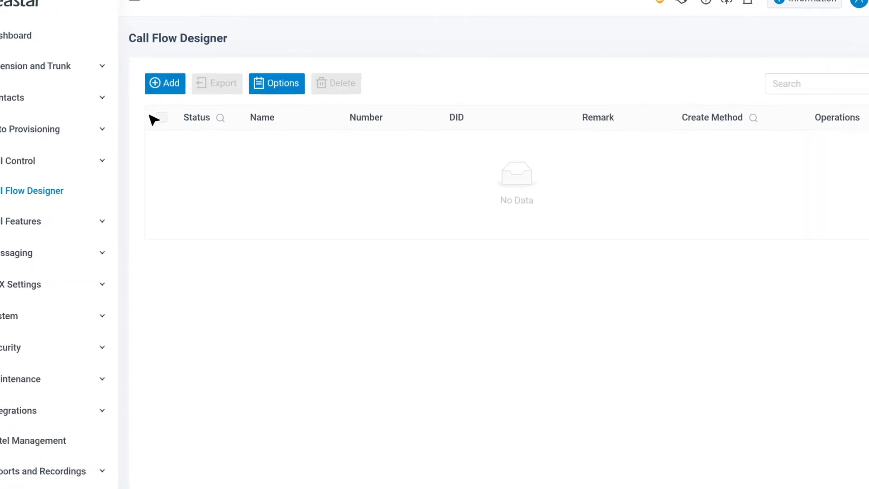
click(142, 80)
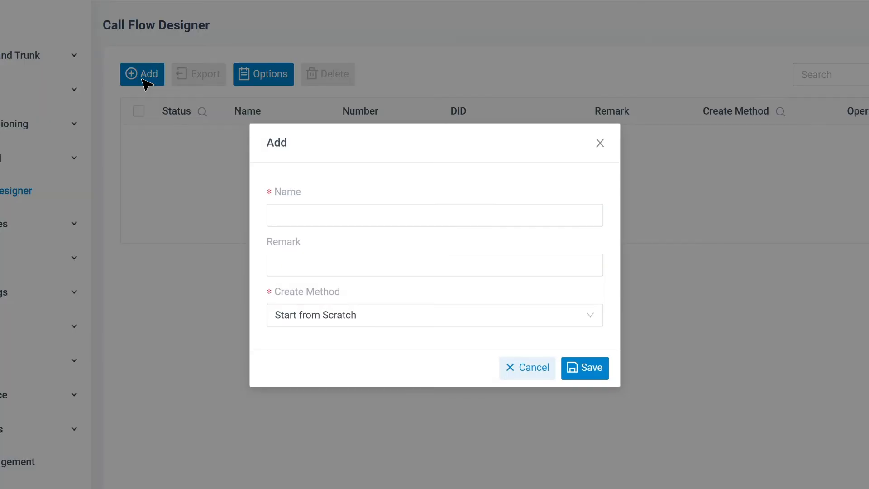
- Examine the call flow creation methods, including the templates offered by Start from Template and the Import from File option
click(404, 318)
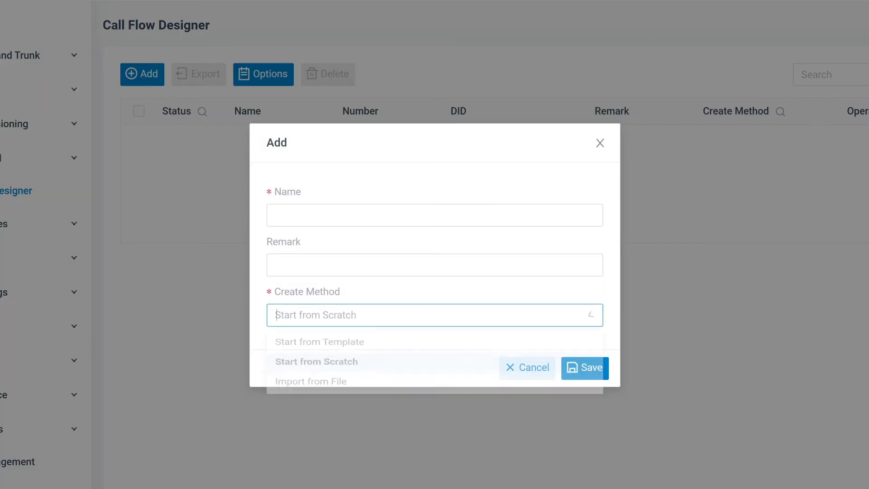
click(409, 342)
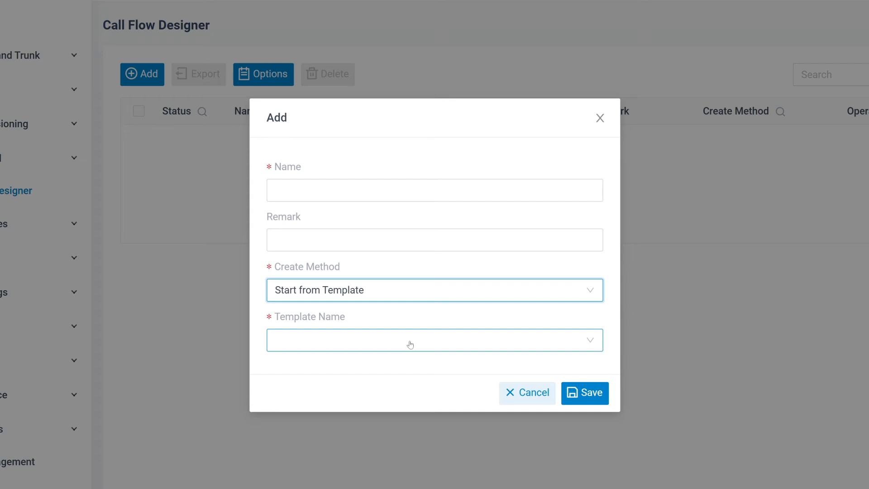
click(410, 345)
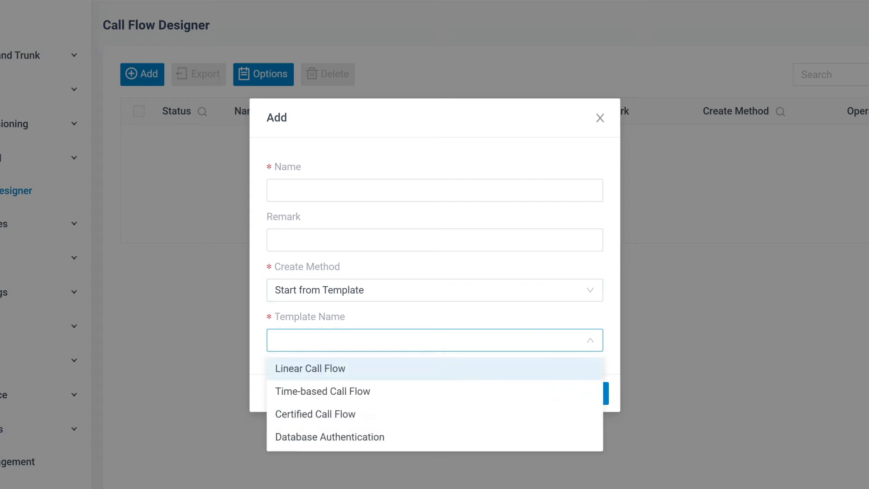
click(431, 292)
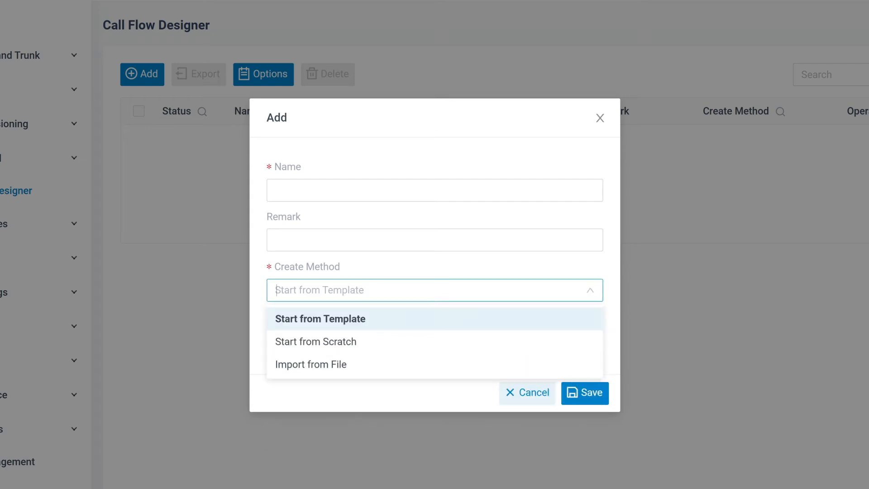
click(392, 366)
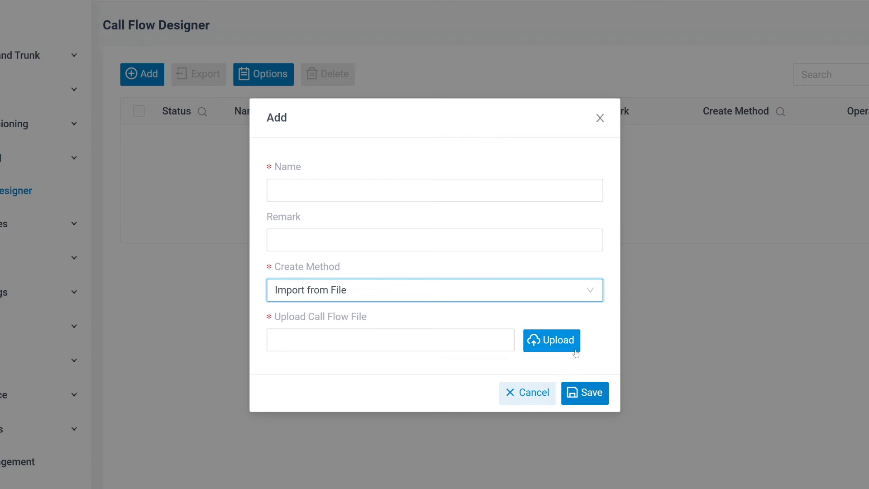
- Create a call flow named MainLineRouting using the Start from Scratch method
click(592, 289)
click(537, 343)
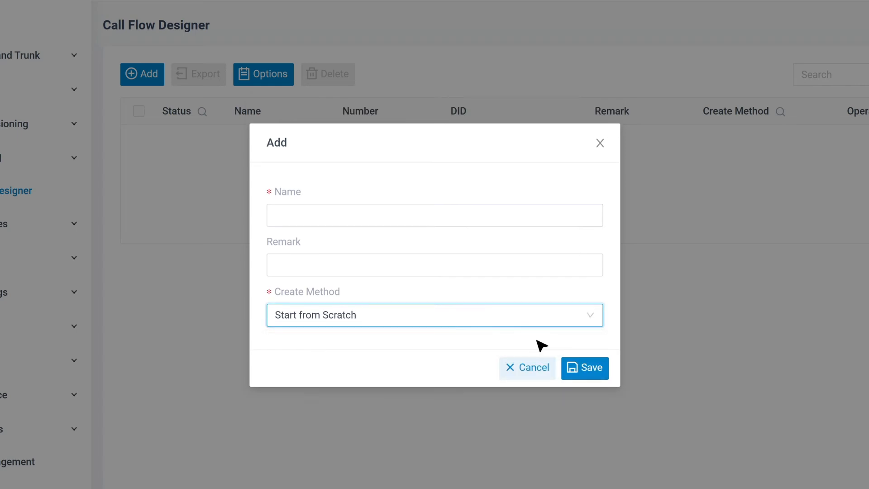
click(434, 215)
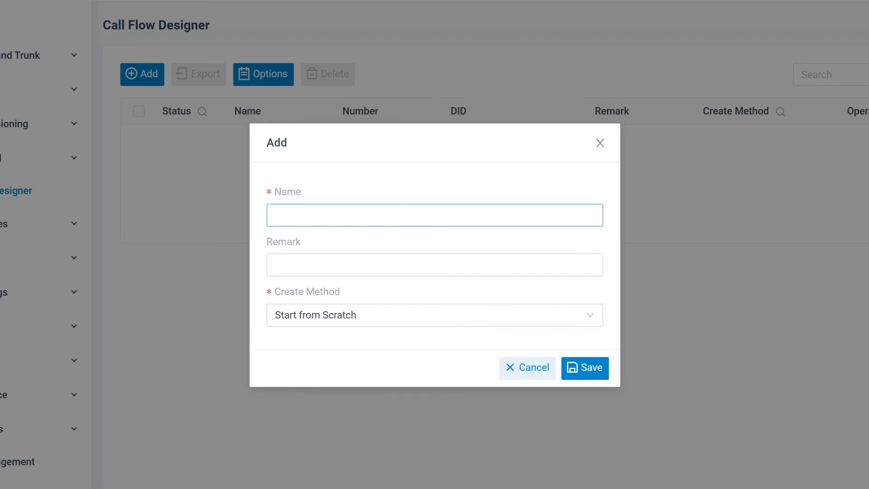
text(MainLineRouting)
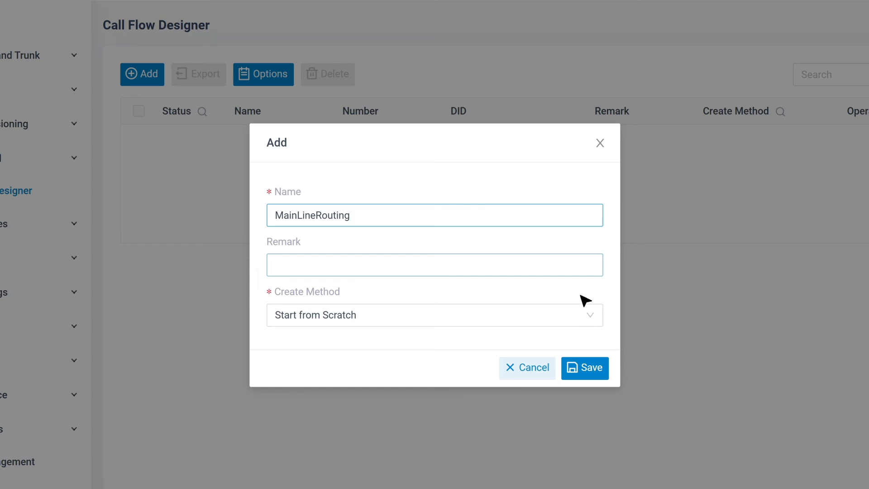
click(589, 367)
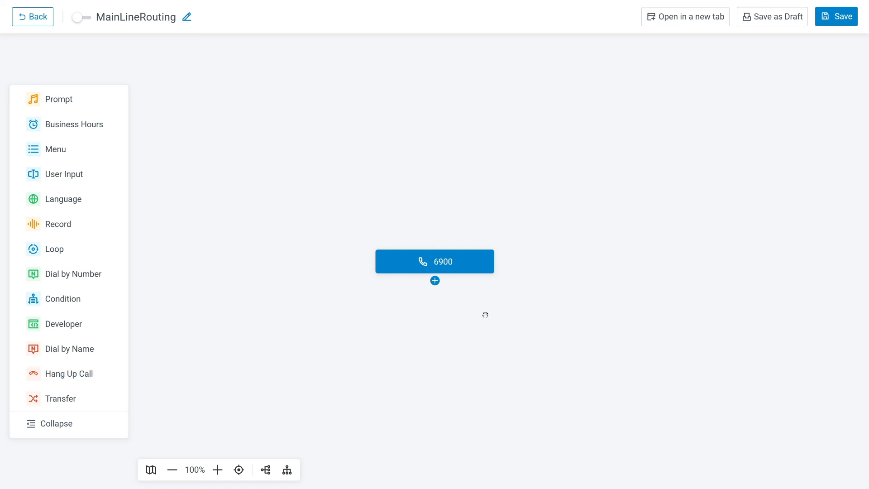
- Reposition the 6900 start node higher on the canvas and connect a new Business Hours component below it
click(483, 266)
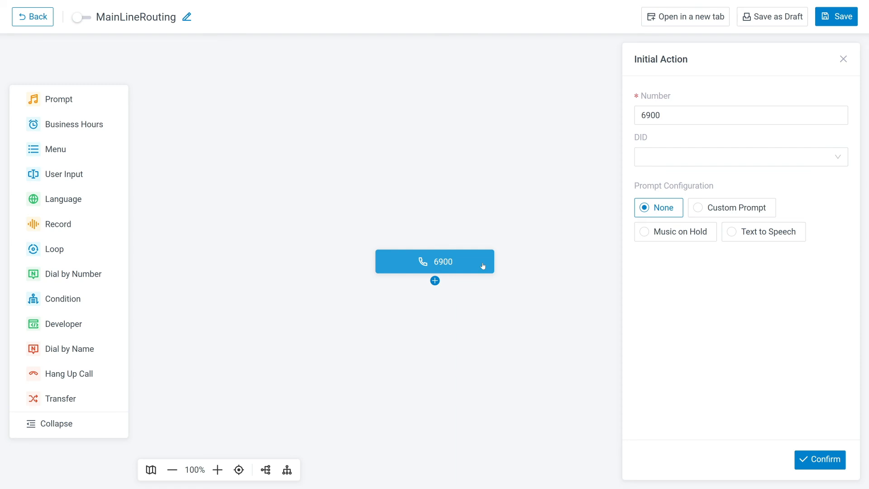
drag(483, 266, 414, 103)
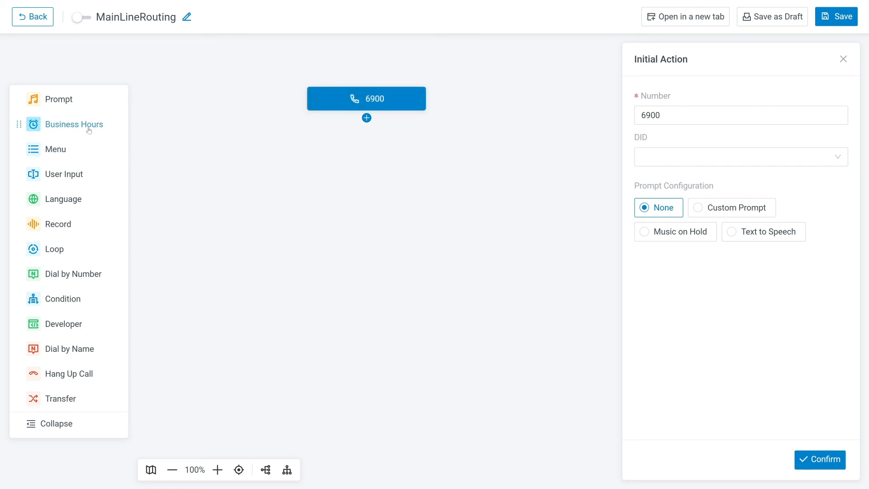
drag(87, 126, 380, 180)
drag(366, 118, 378, 162)
- Base the Business Hours component on custom business hours, with a Monday to Friday period from 09:00 to 18:00
click(383, 172)
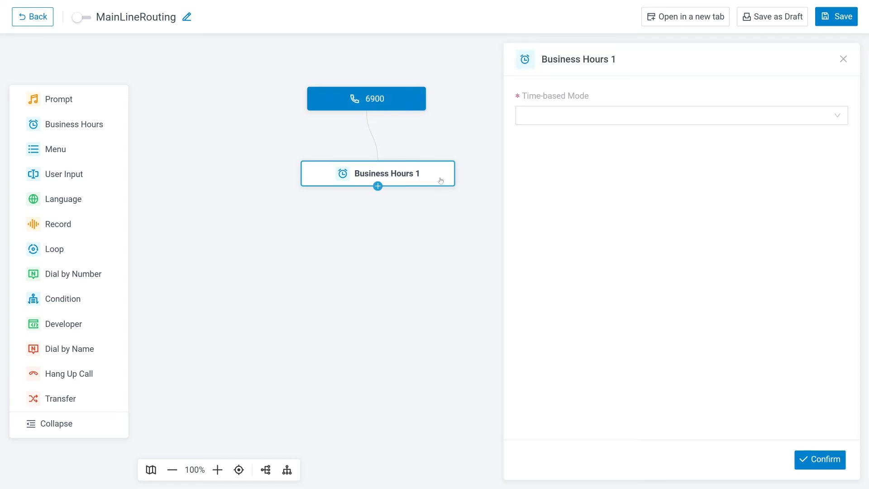
click(679, 114)
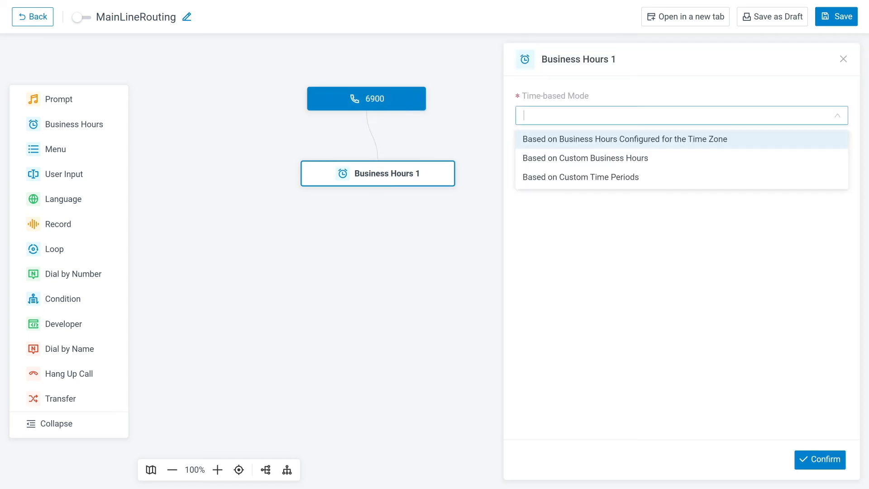
click(663, 159)
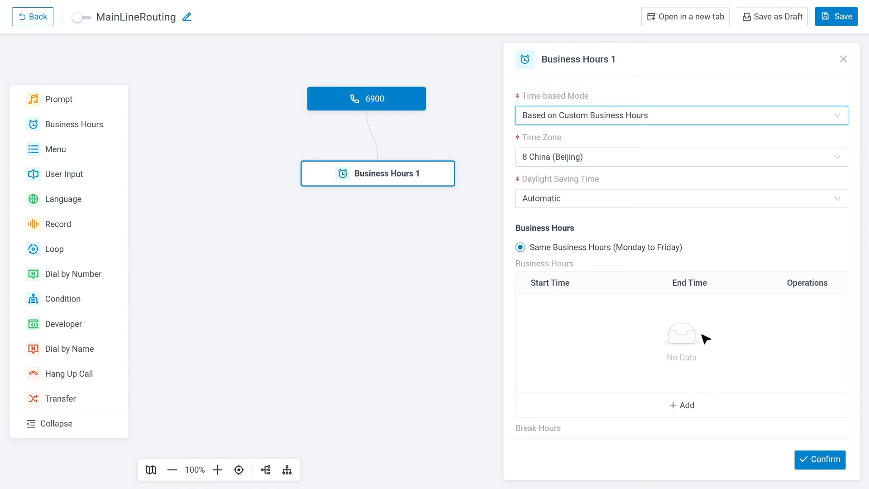
click(708, 404)
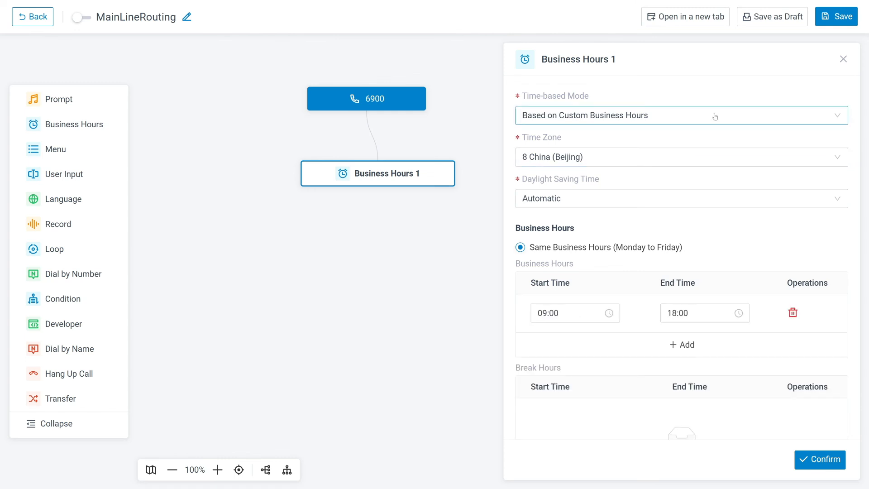
click(825, 461)
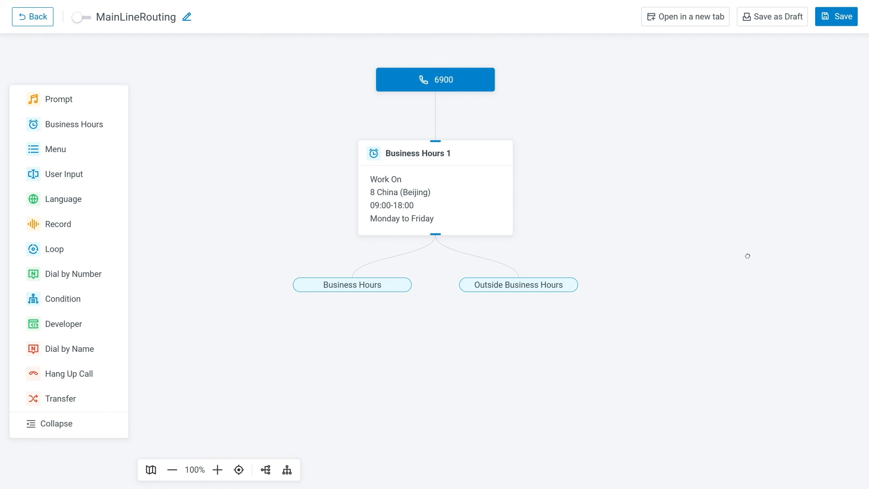
- Add a Menu component and connect it to the Business Hours branch
mouse_move(394, 288)
mouse_move(564, 287)
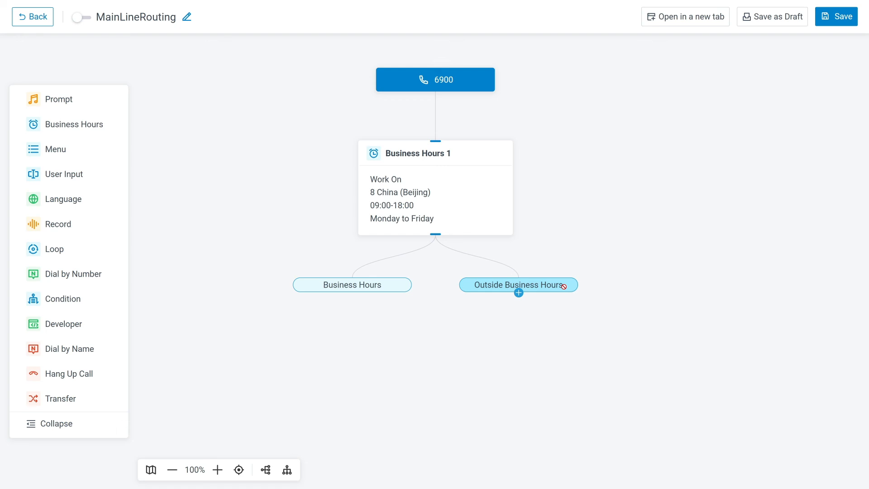
drag(92, 150, 362, 343)
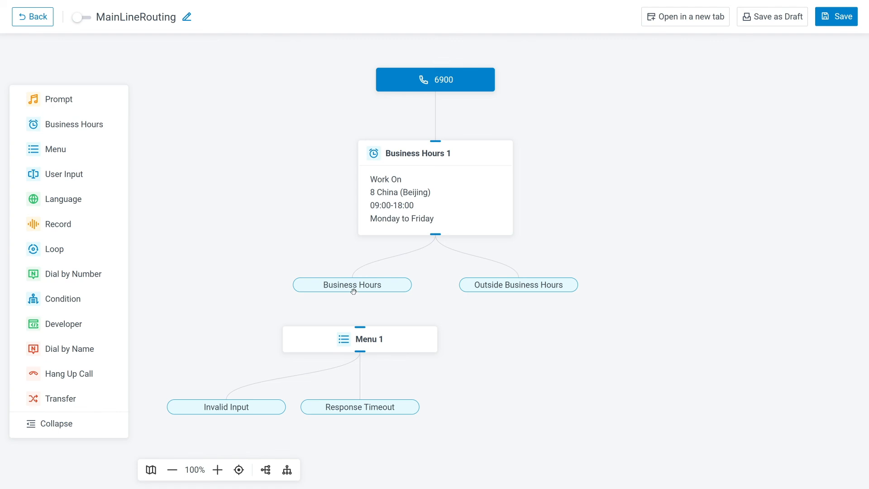
mouse_move(354, 292)
drag(353, 293, 357, 327)
- Add a branch to the menu that matches key 1
click(360, 351)
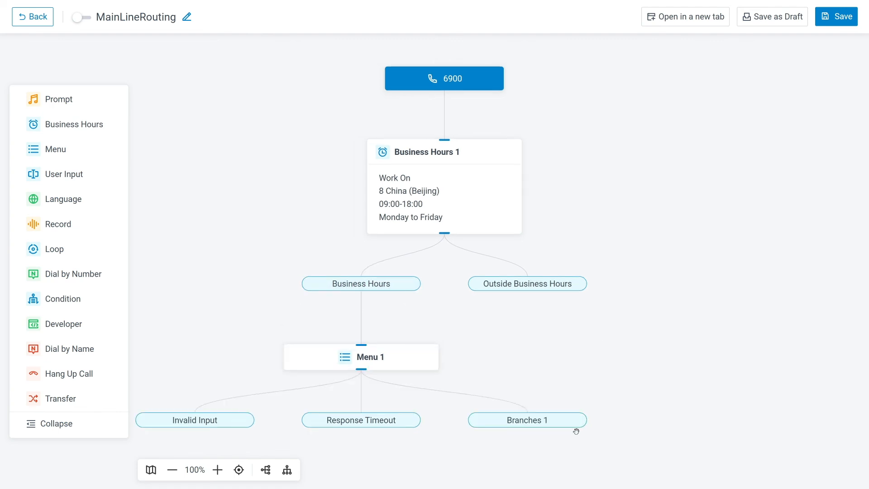
click(573, 427)
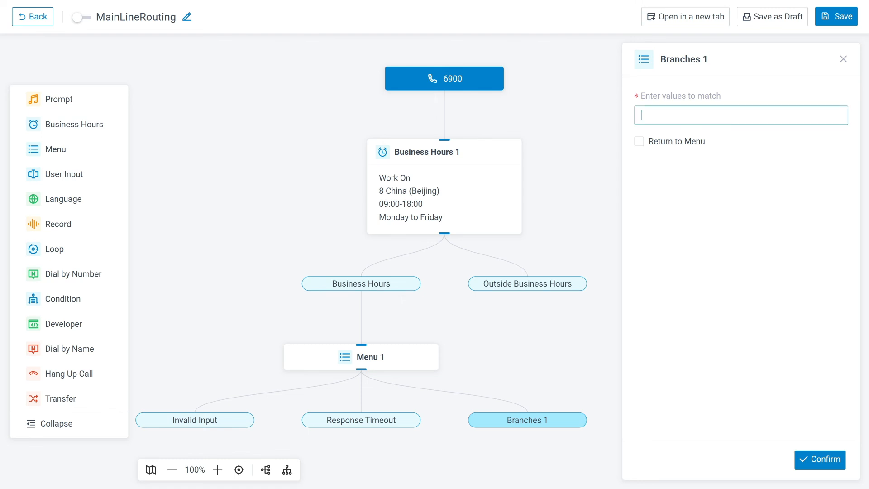
text(1)
click(827, 459)
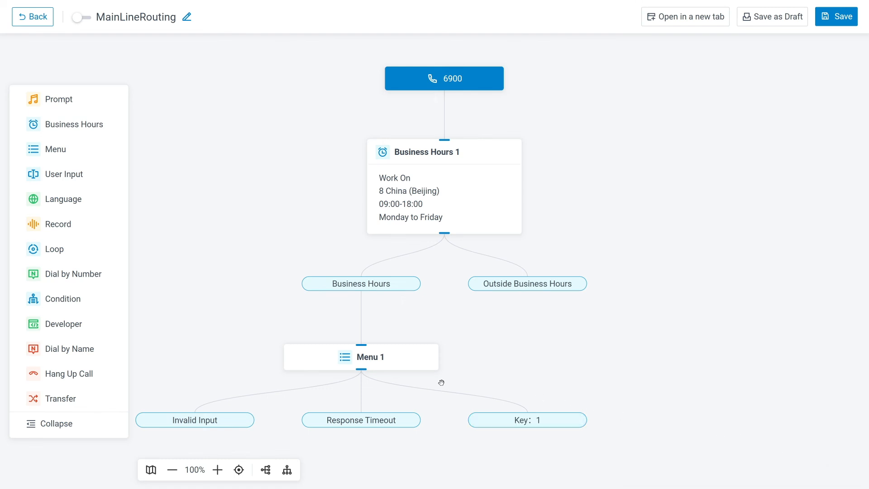
- Add a second menu branch that matches key 2
click(361, 370)
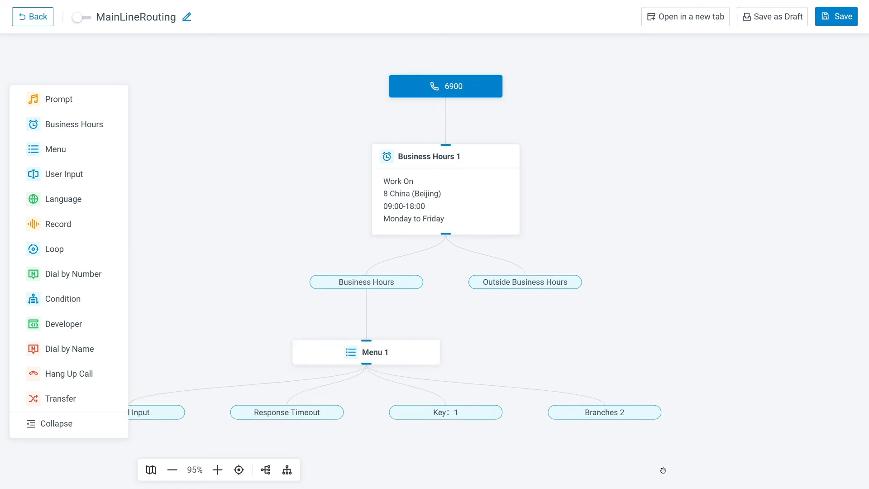
click(630, 417)
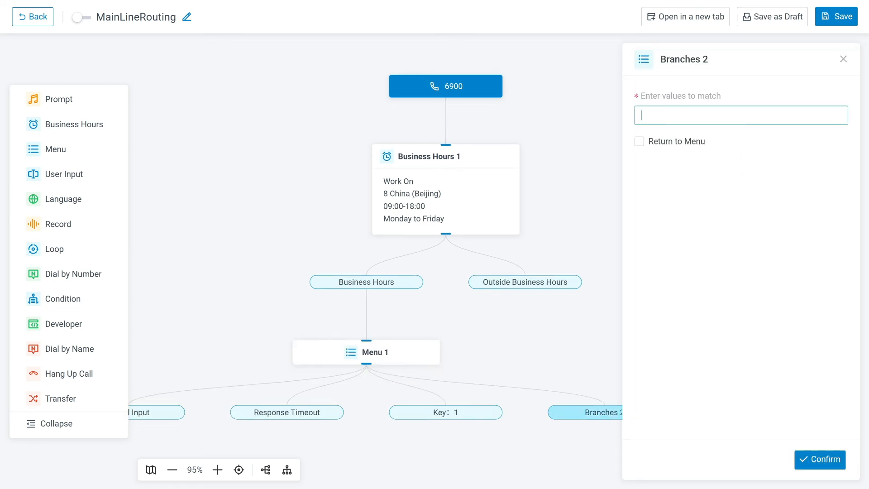
click(838, 460)
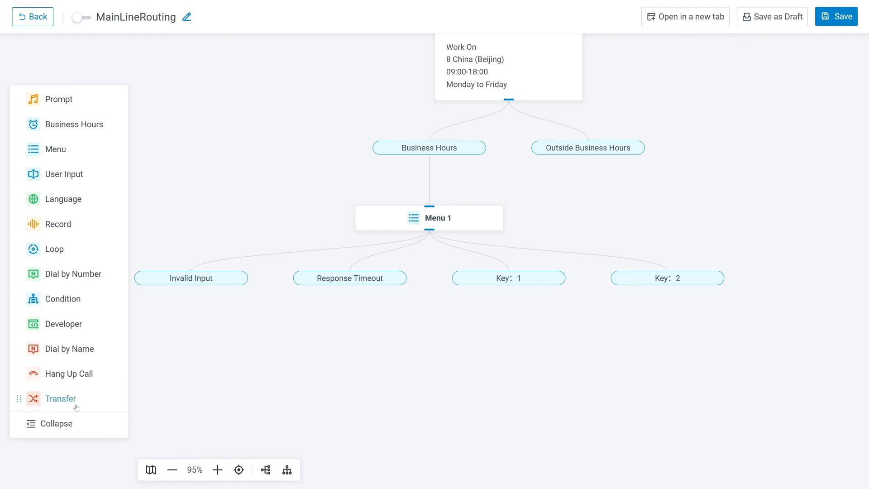
- Connect a Transfer component to the Key 1 branch and set its destination to extension 1000-Sales 1
drag(75, 405, 516, 344)
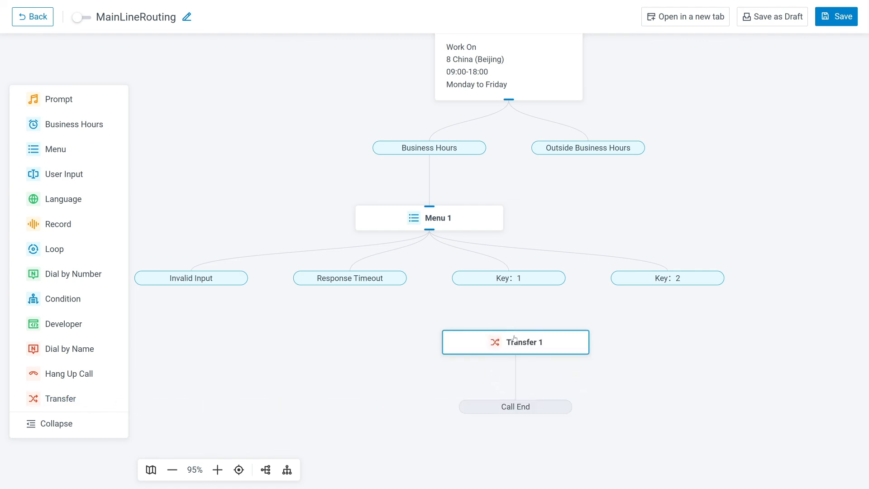
drag(509, 284, 519, 334)
click(517, 340)
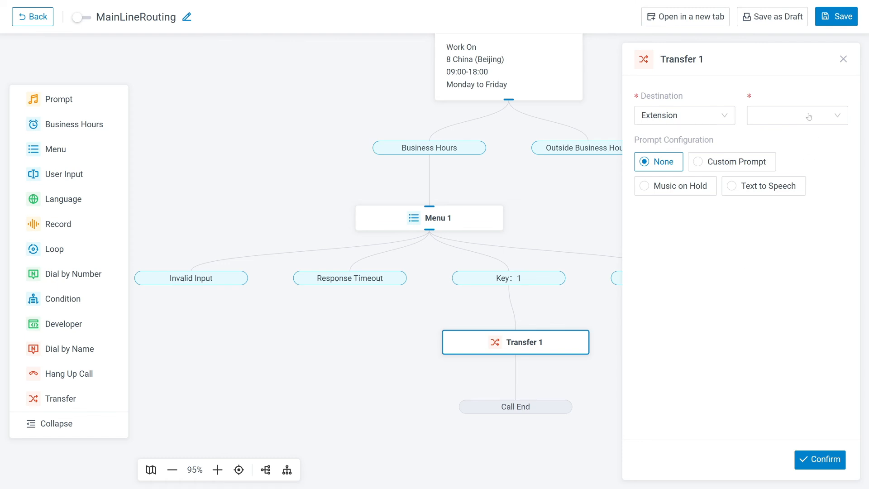
click(838, 459)
- Connect a Transfer component to the Key 2 branch and set its destination to extension 1003-Support 1
drag(73, 400, 679, 344)
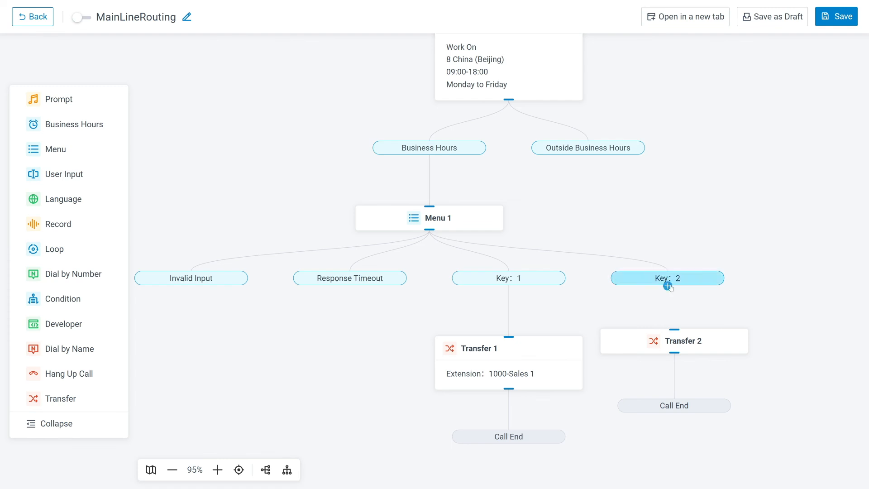
click(695, 344)
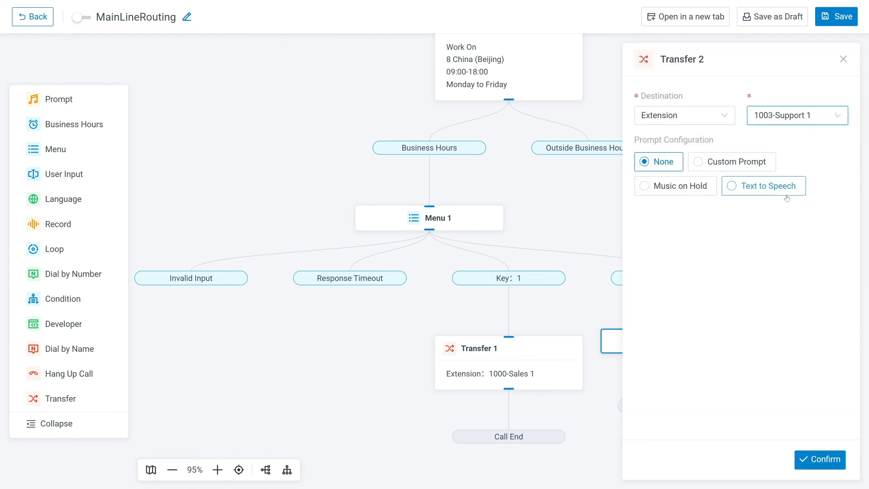
click(832, 459)
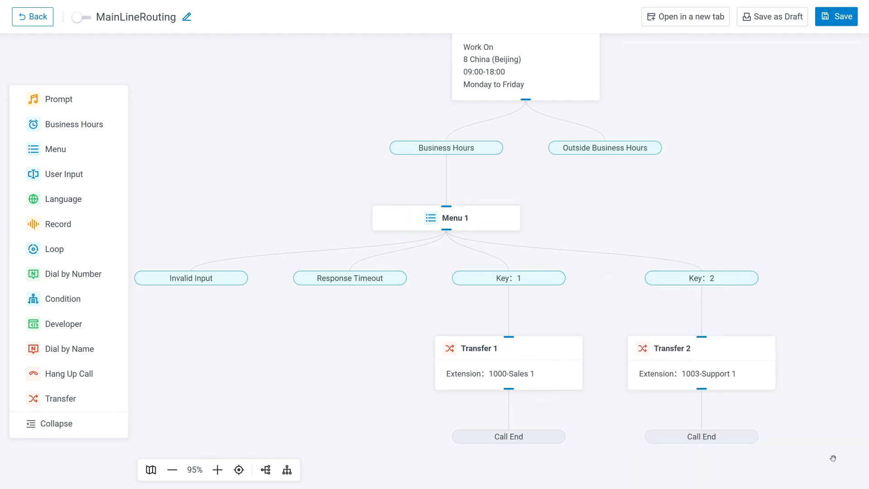
- Connect a Transfer component to the Response Timeout branch and set its destination to Group Voicemail 6100-6100
drag(75, 398, 346, 349)
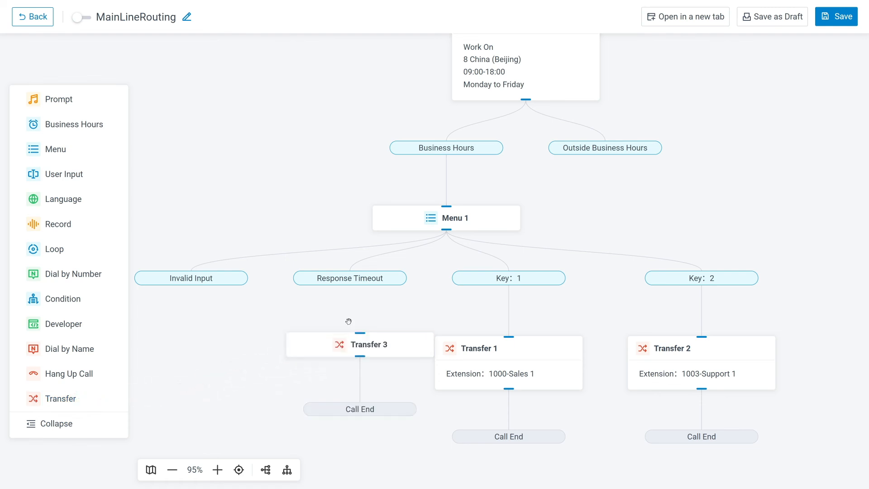
mouse_move(348, 286)
mouse_down()
mouse_move(359, 329)
mouse_move(375, 346)
mouse_up()
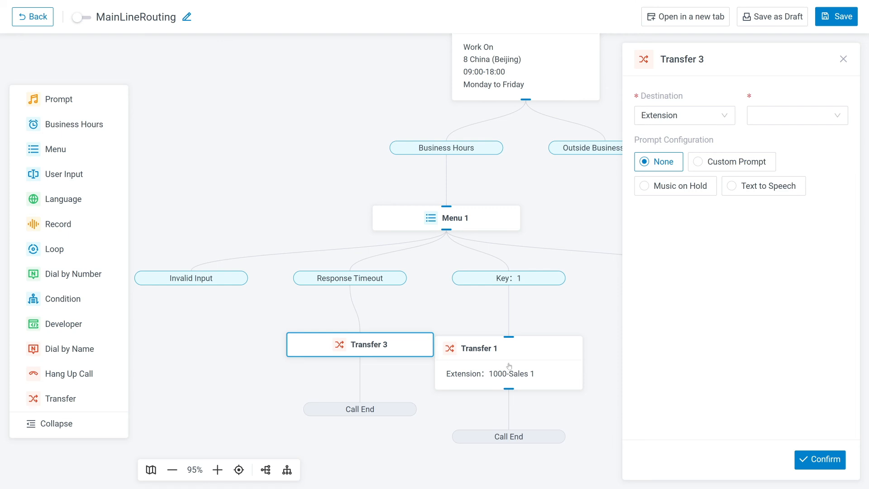
click(724, 116)
click(710, 216)
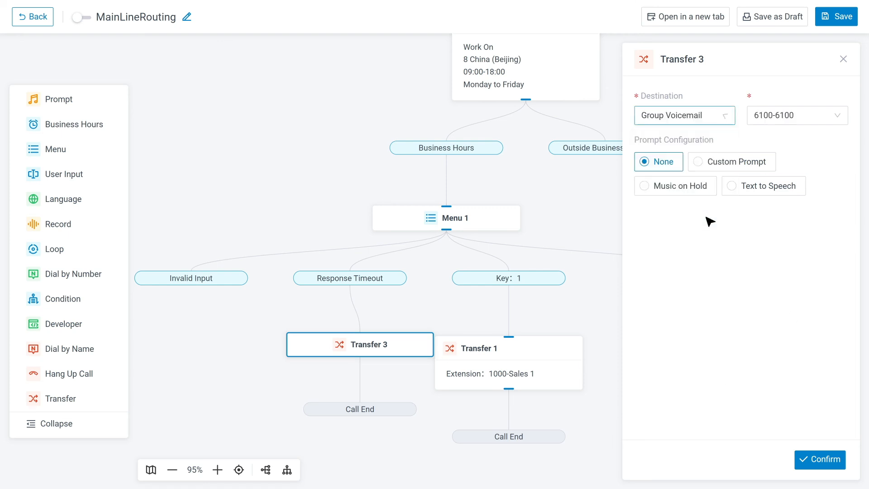
- Give the Response Timeout transfer a custom prompt using Voicemail.wav and confirm its settings
click(724, 163)
click(743, 223)
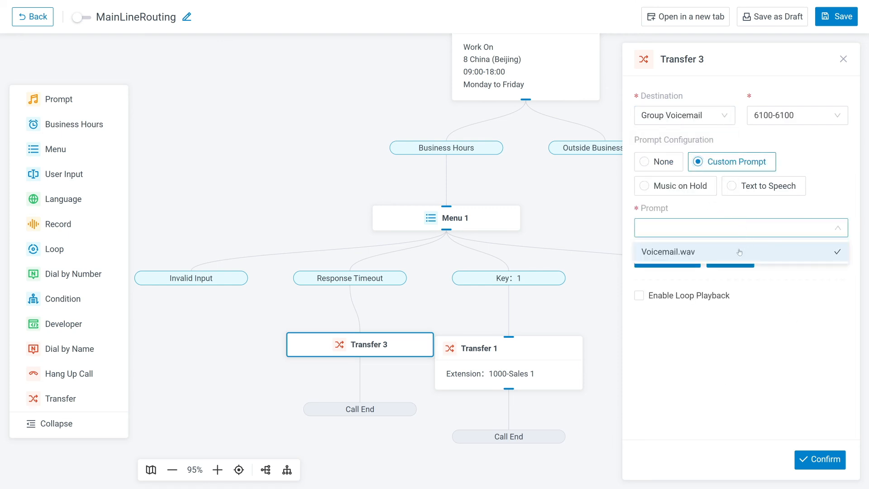
click(739, 252)
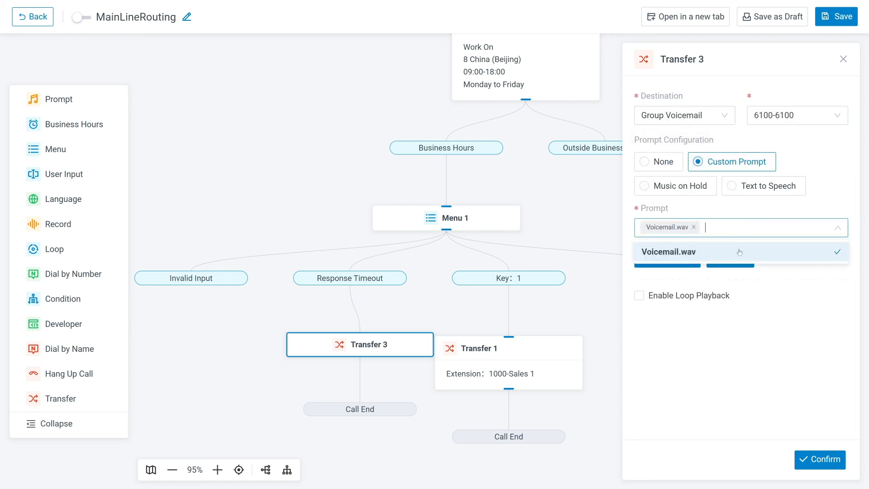
click(819, 458)
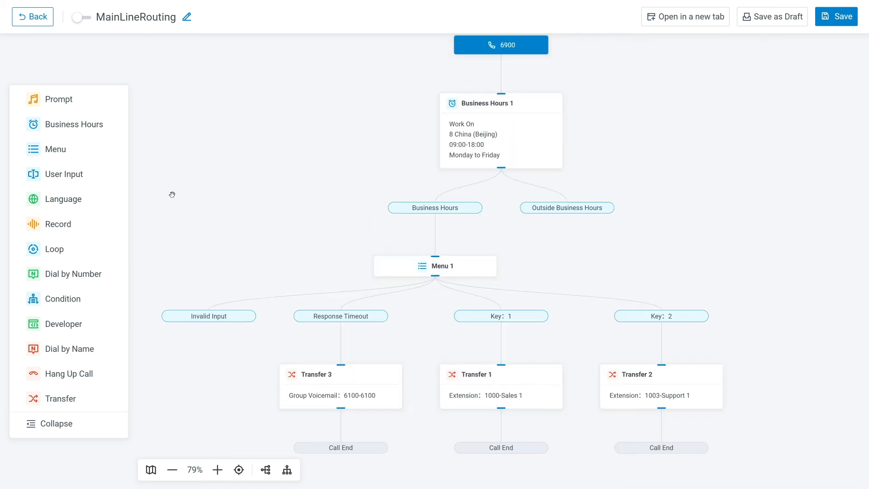
- Add an unconnected Transfer component on an empty canvas area, view its settings, and delete it
drag(171, 194, 609, 193)
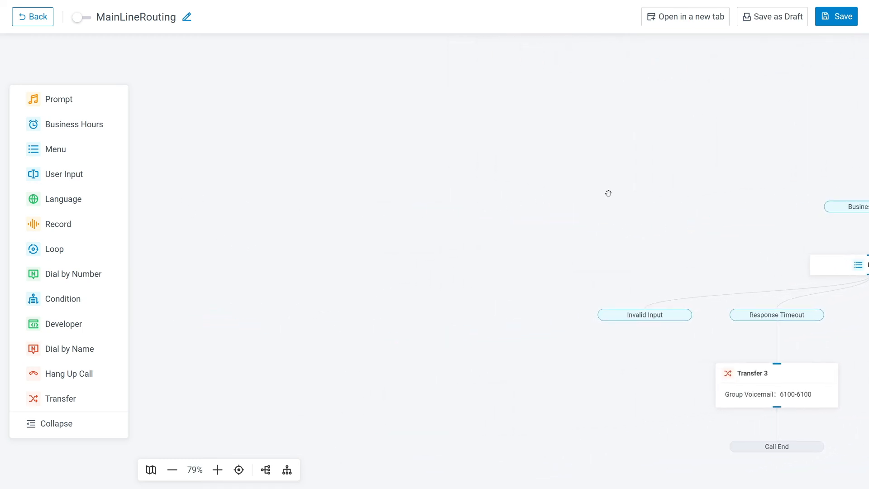
click(75, 398)
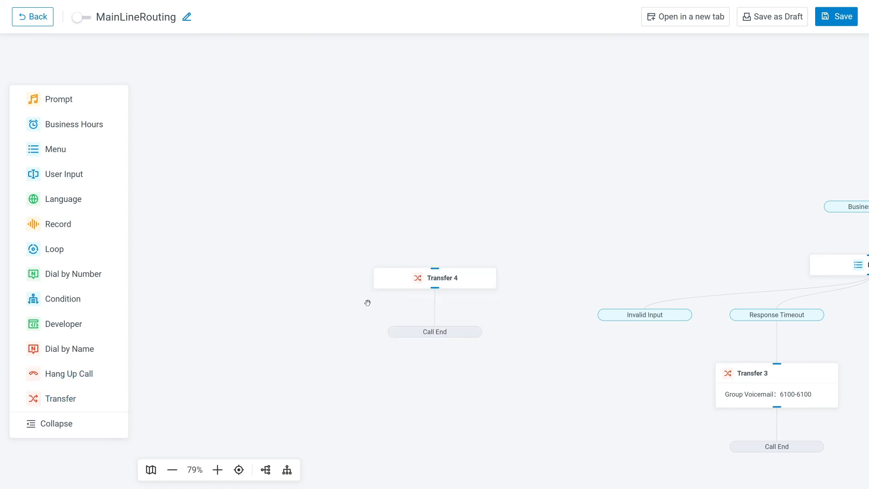
click(403, 286)
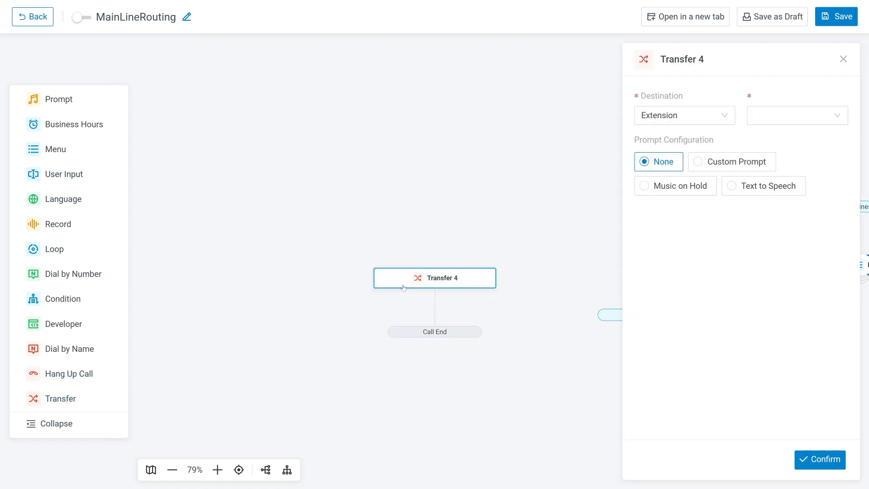
key(Delete)
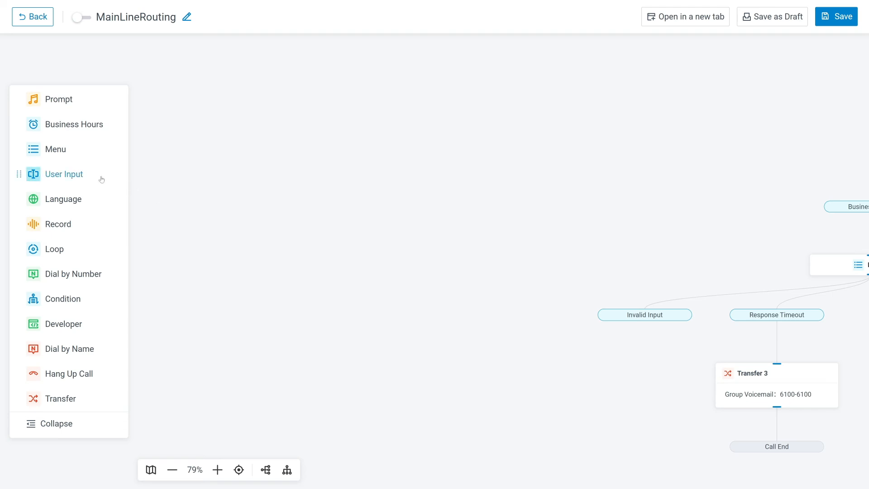
- Add an unconnected User Input component to the canvas, view its prompt and timeout settings, and delete it
drag(100, 178, 416, 279)
click(415, 281)
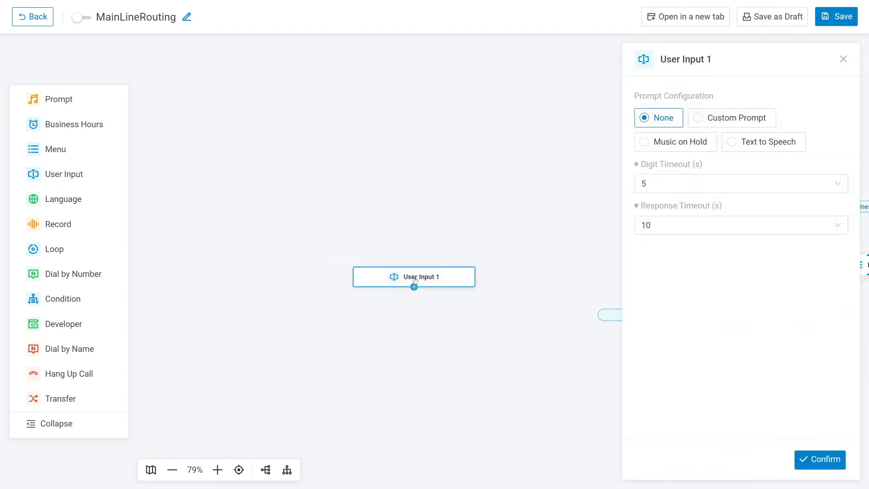
key(Delete)
- Add a Condition component and a Record component in turn on the empty canvas area, deleting each one
click(101, 298)
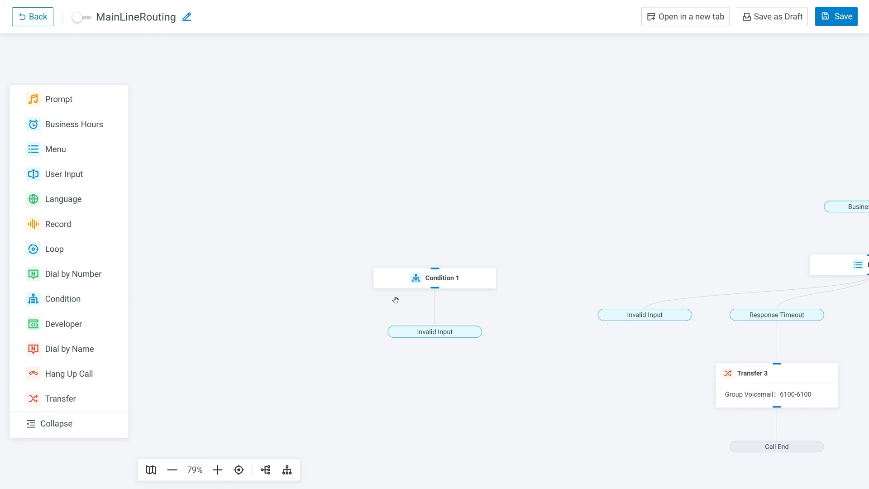
key(Delete)
click(91, 229)
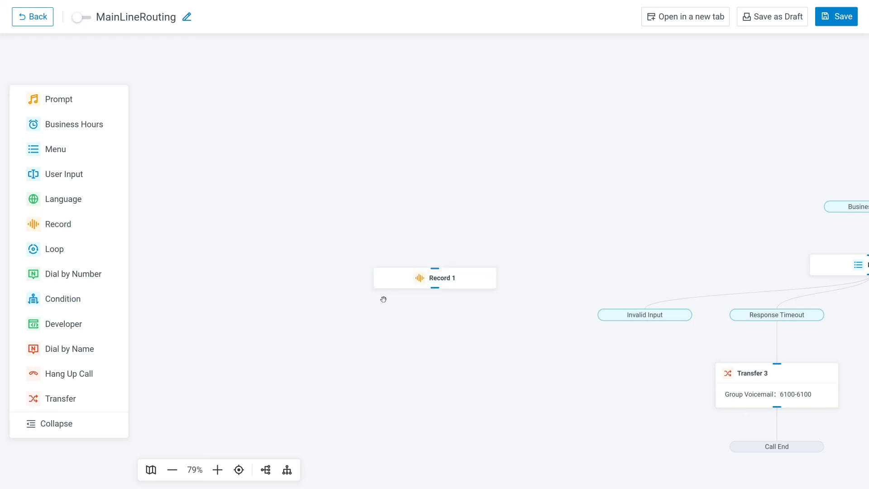
click(397, 288)
key(Delete)
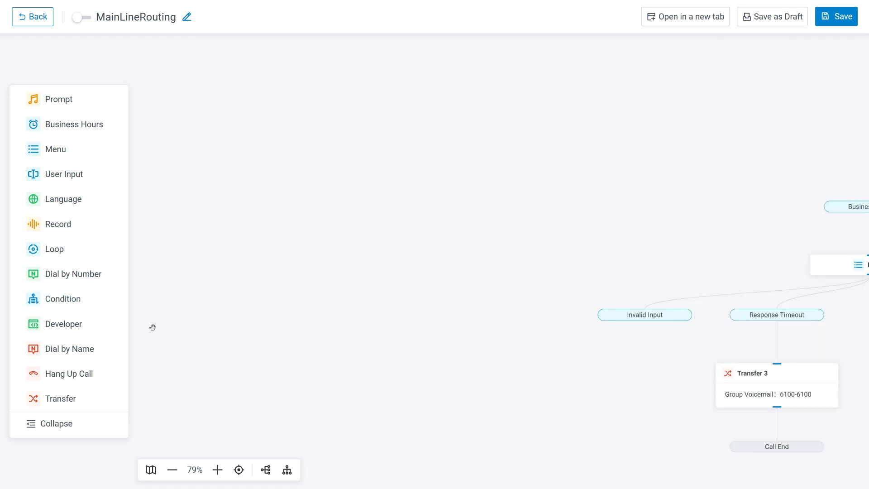
- Add an unconnected Developer component to the canvas, view its Email Sender settings, and delete it
drag(97, 330, 381, 269)
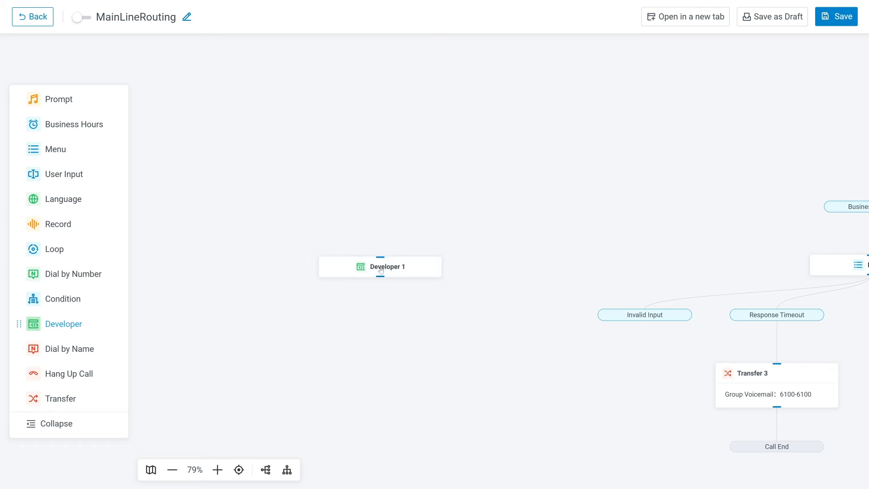
click(381, 269)
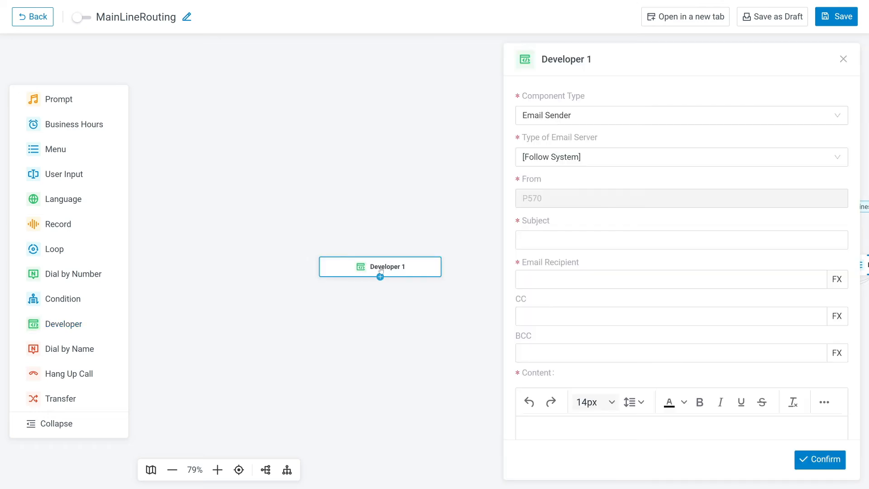
key(Delete)
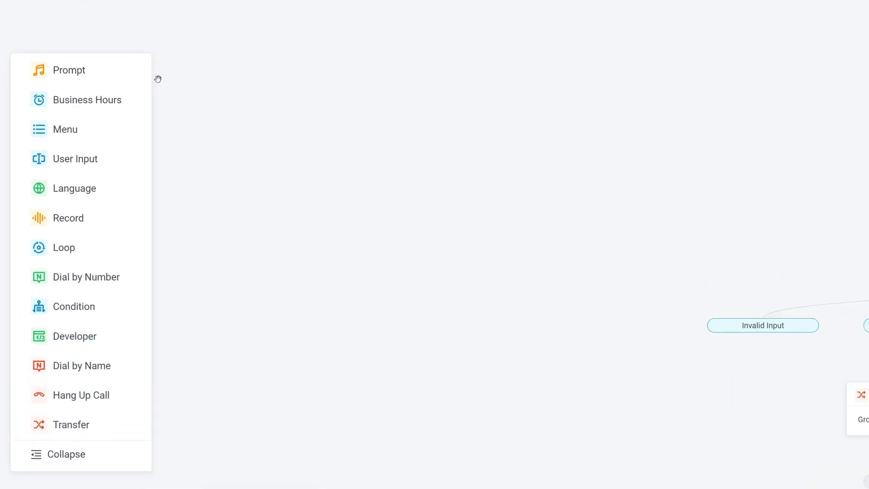